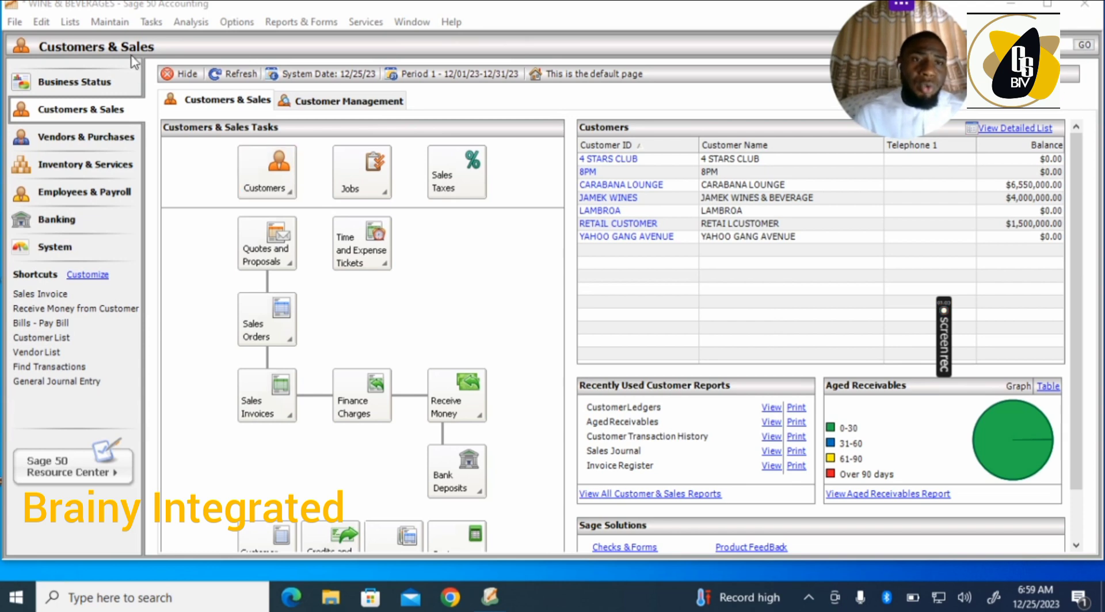
- Start a new inventory item record in a maximized window, with item ID 100 and description JACKDANIELS
left_click(119, 25)
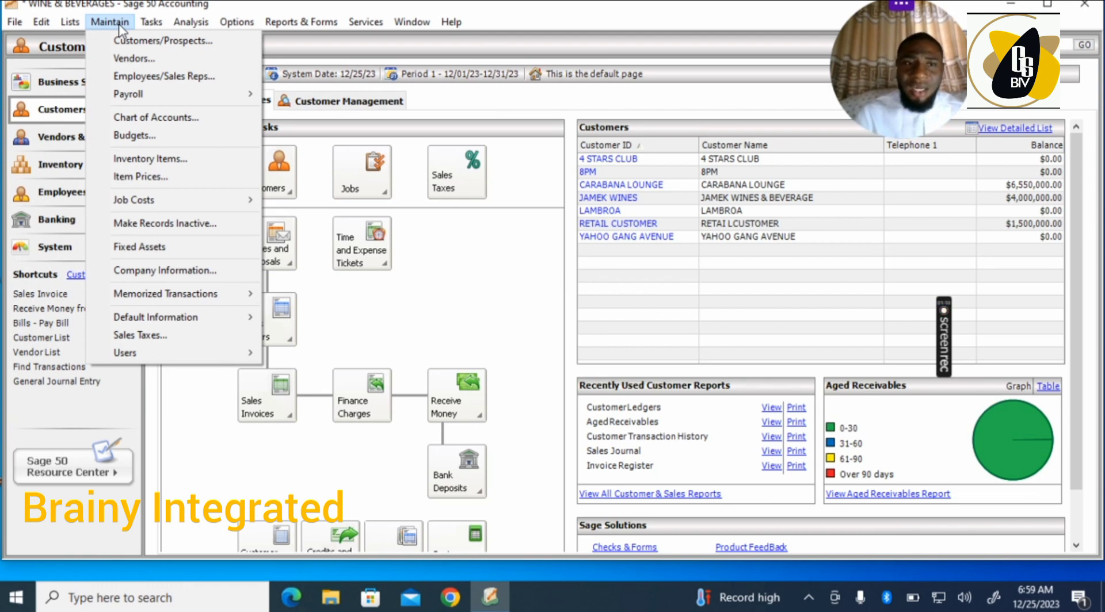
left_click(159, 159)
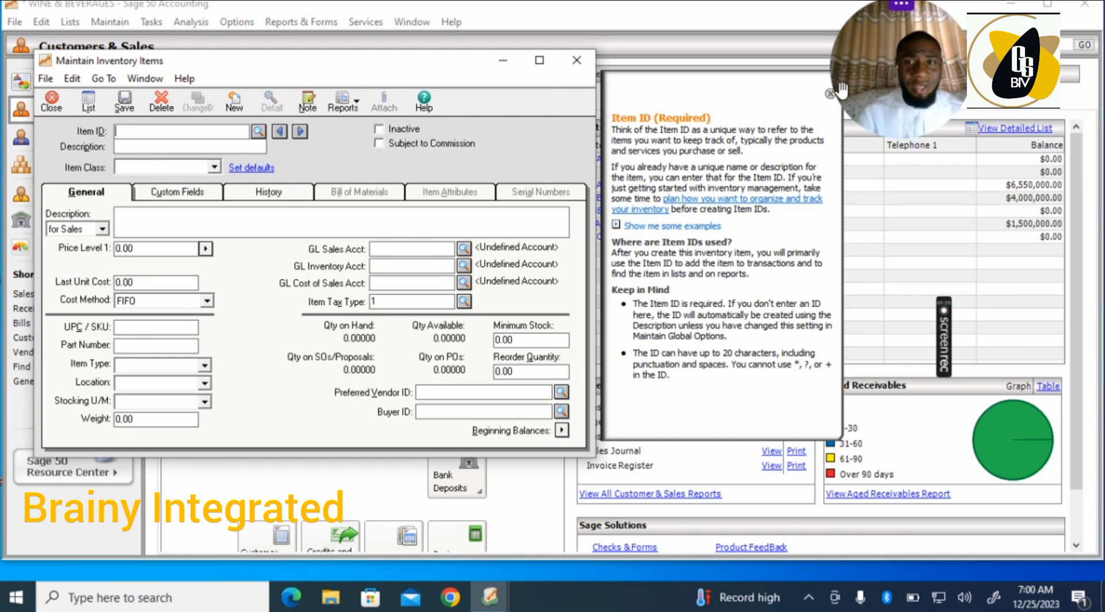
left_click(537, 62)
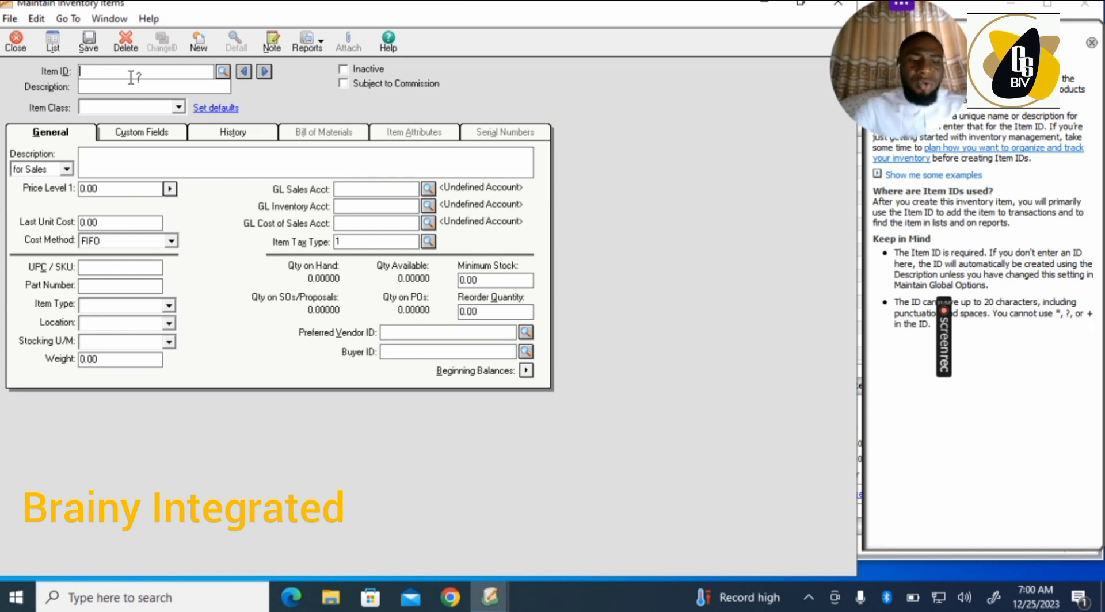
type("100")
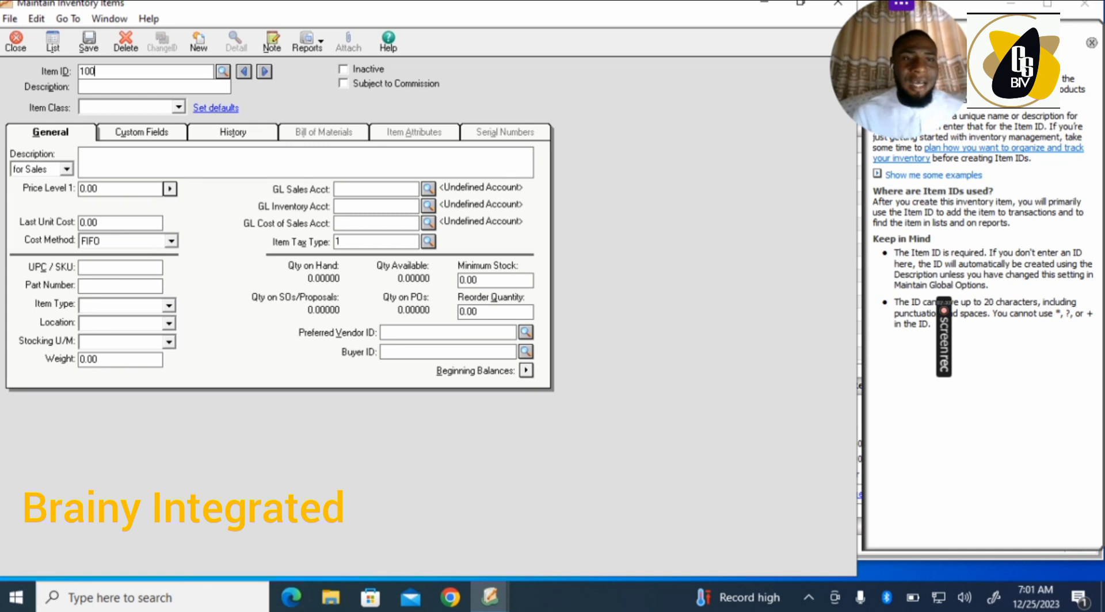
left_click(124, 83)
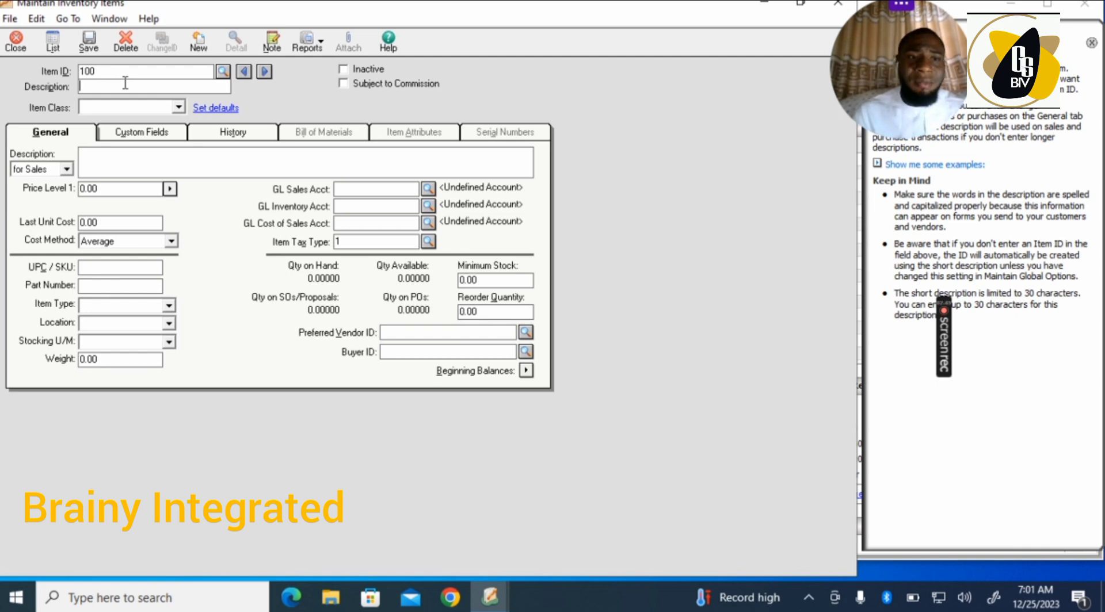
type("JAC")
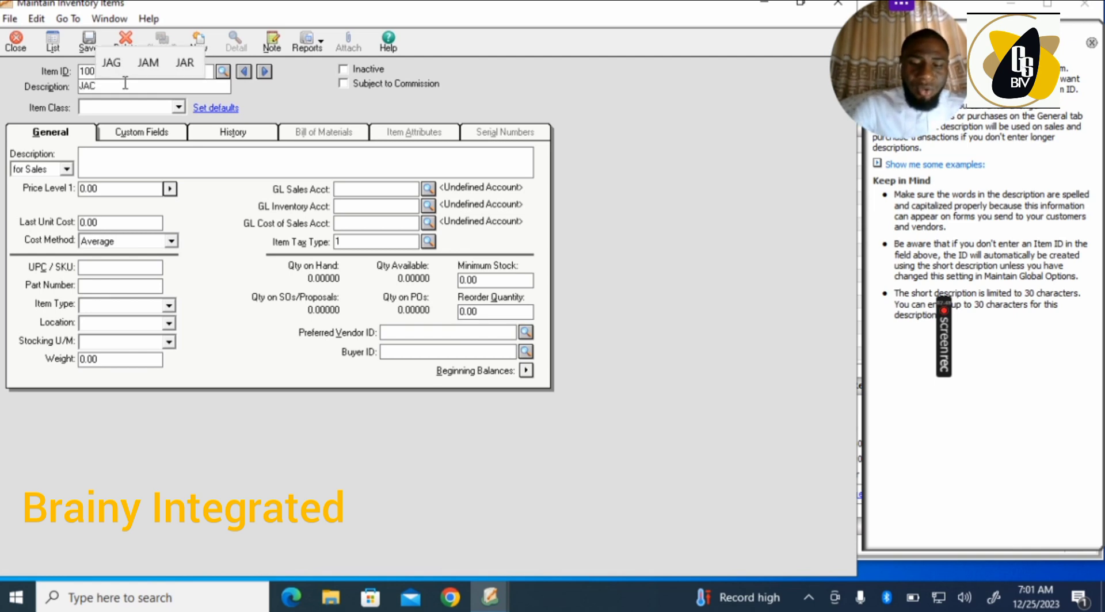
type("KDANIELS")
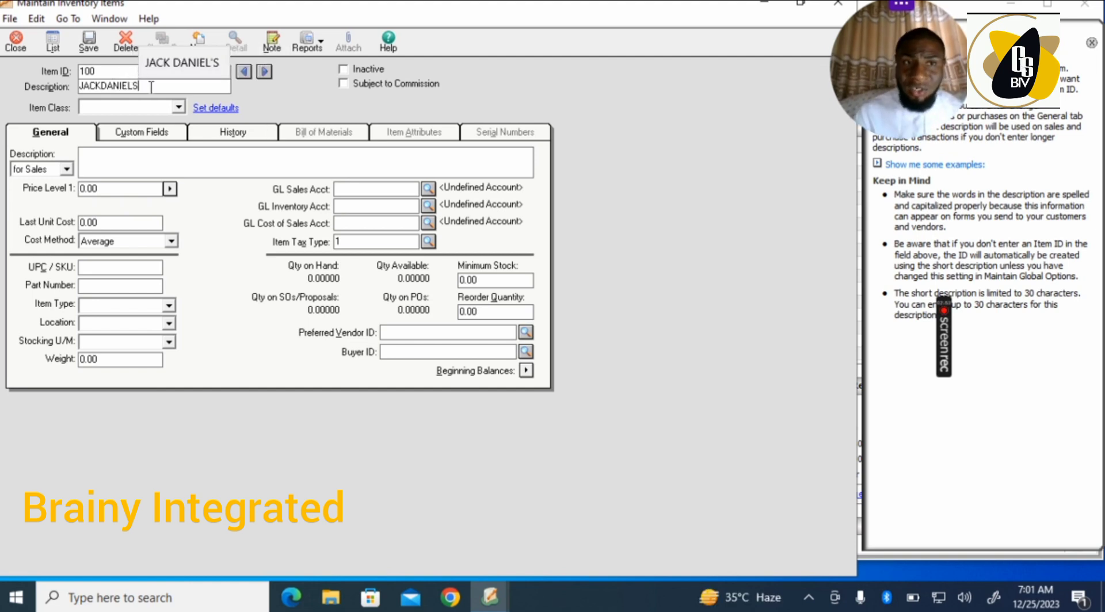
- Review the available item classes and set the item's class to Stock item
left_click(178, 108)
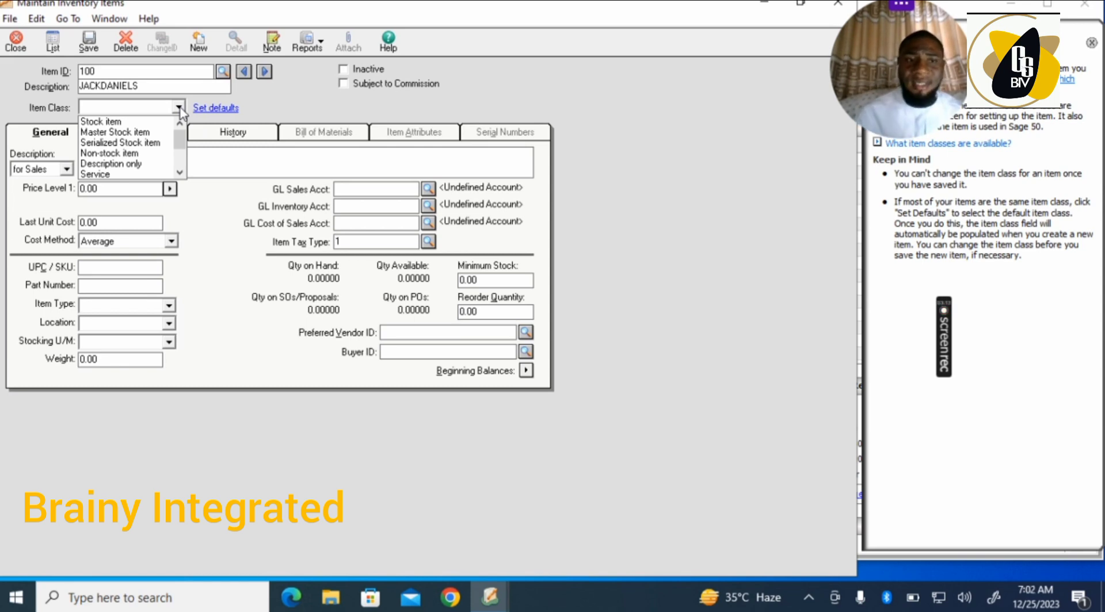
mouse_move(182, 144)
left_mouse_down()
mouse_move(184, 185)
mouse_move(178, 128)
left_mouse_up()
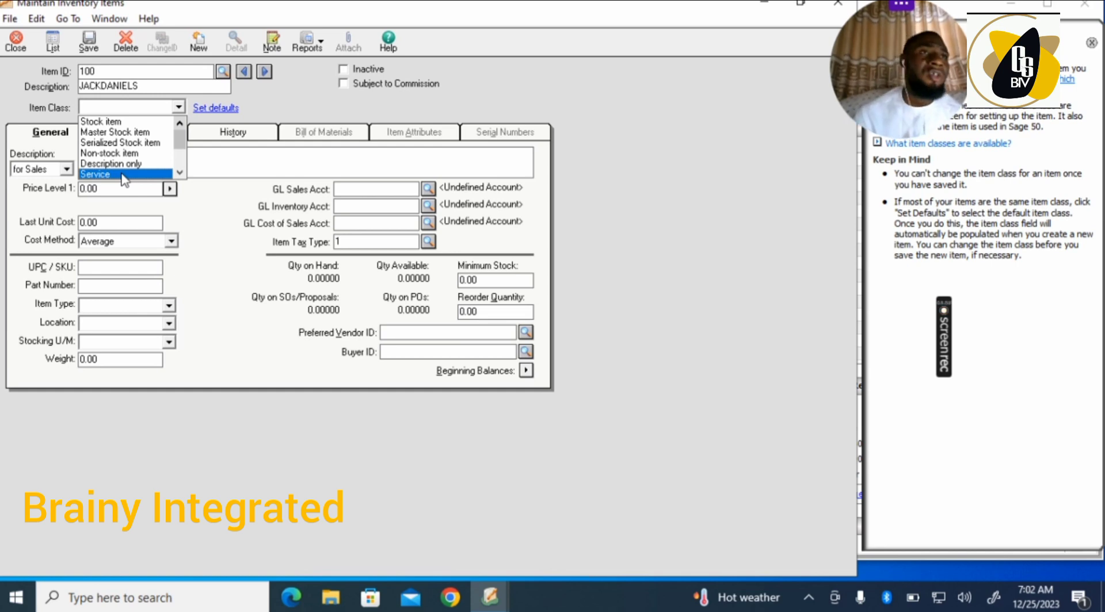
left_click(181, 172)
left_click(182, 172)
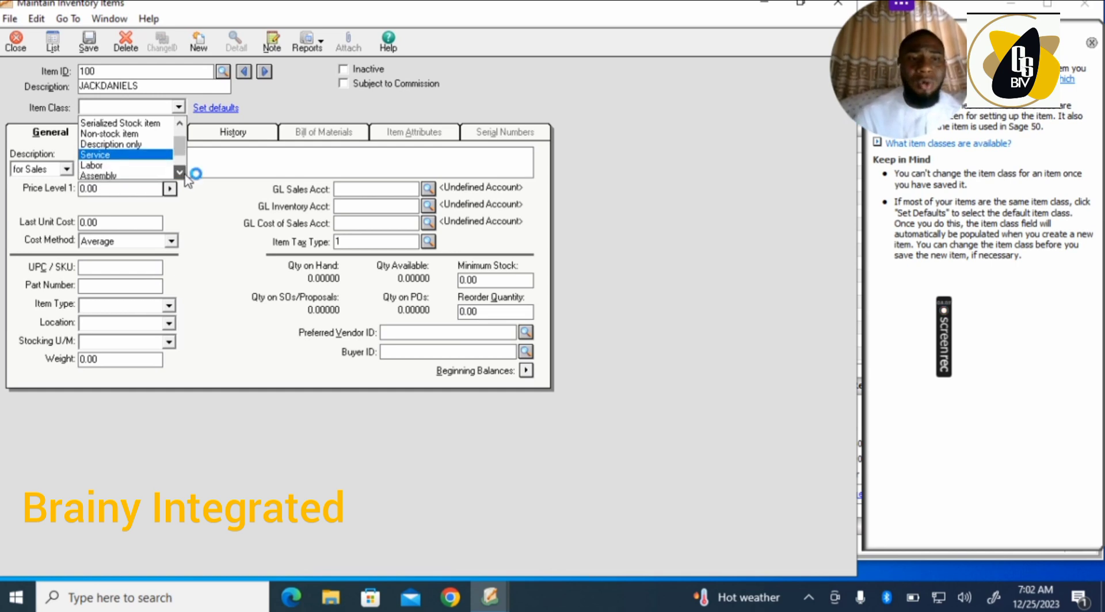
left_click(182, 172)
scroll(185, 176, "down", 1)
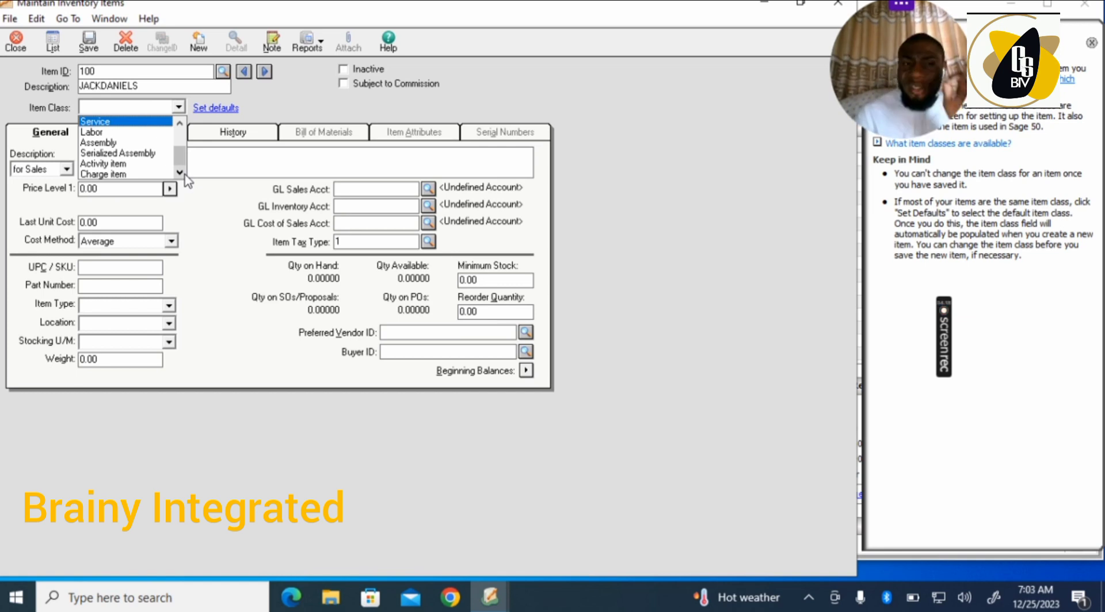
left_click_drag(178, 157, 179, 119)
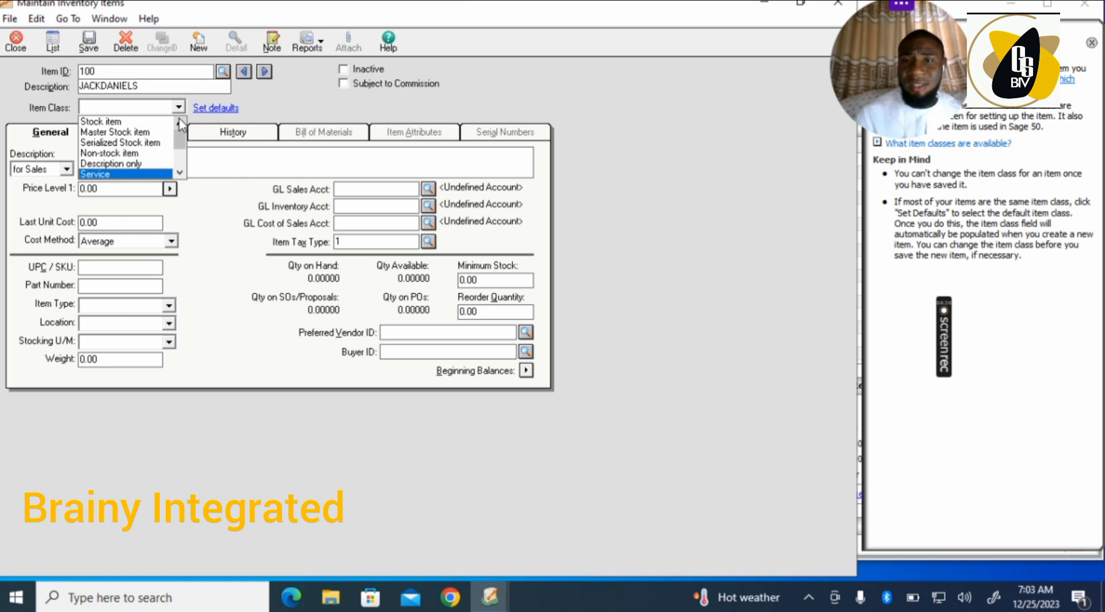
left_click(116, 123)
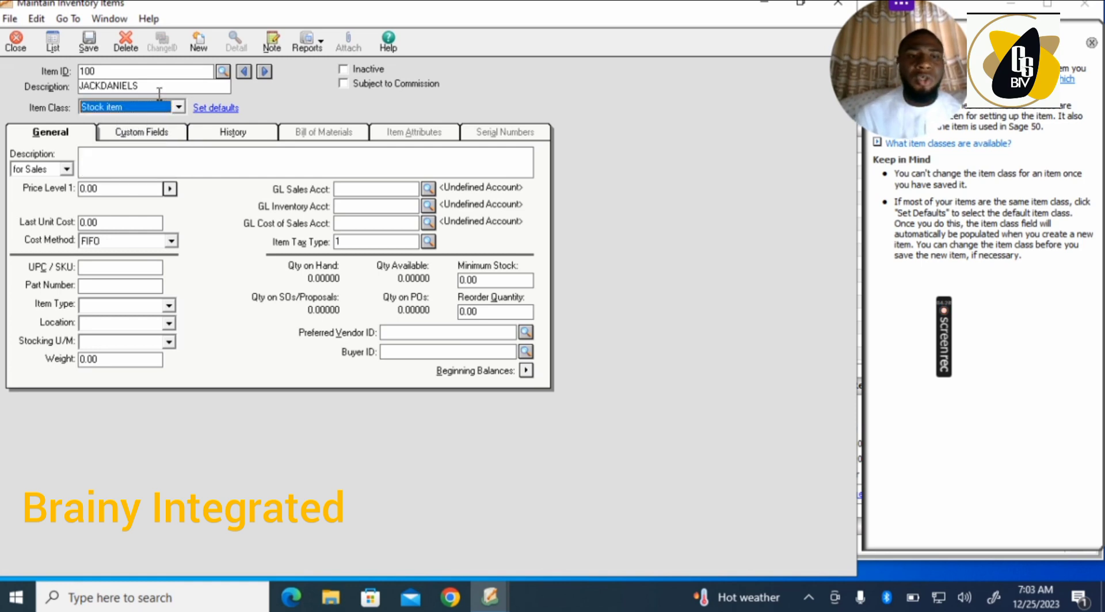
- Copy the short description JACKDANIELS into the item's description for sales
left_click_drag(150, 87, 79, 90)
key("ctrl+c")
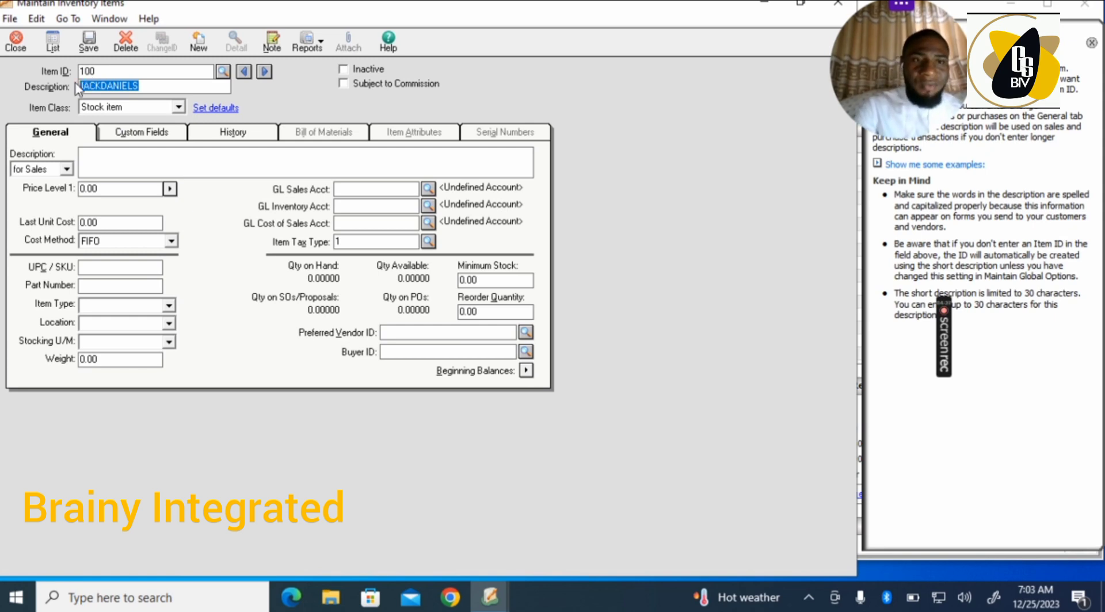
left_click(120, 159)
key("ctrl+v")
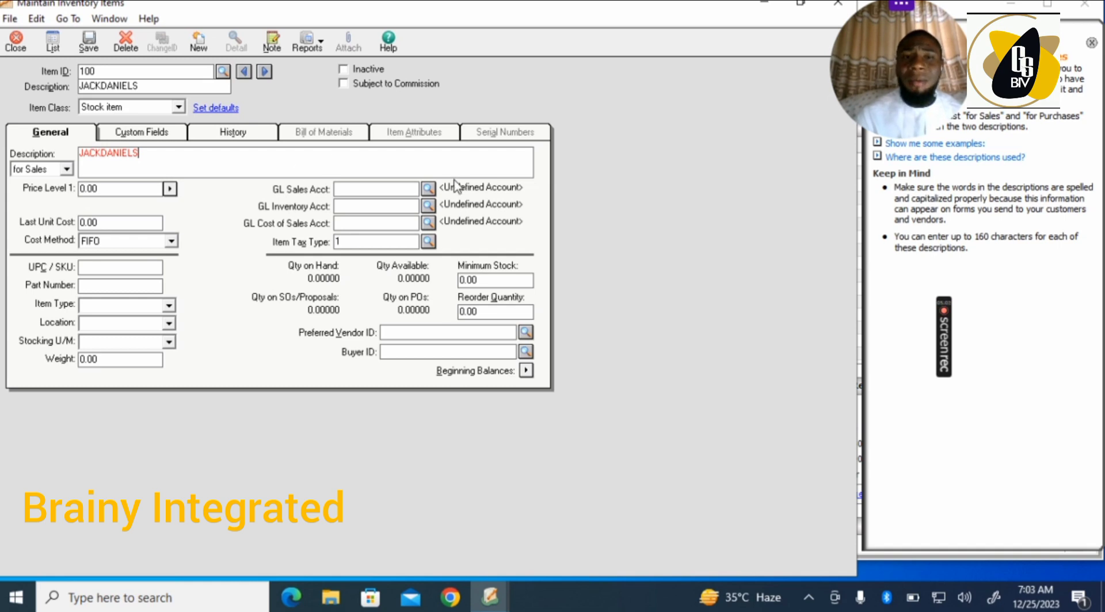
- Assign the SALES income account as the item's GL sales account
left_click(428, 189)
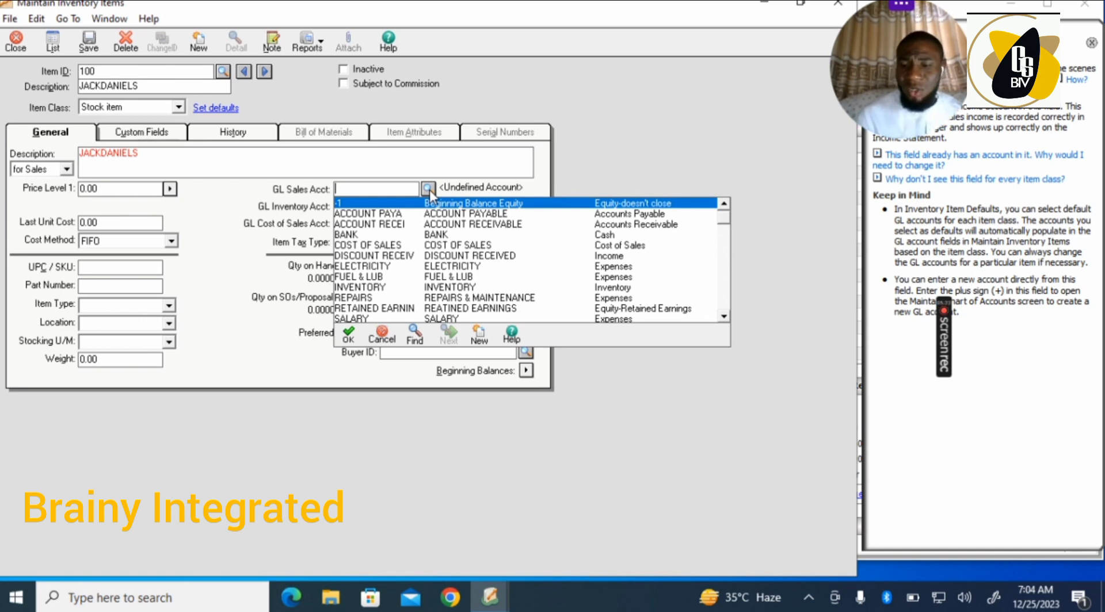
key("Down")
key("Down")
key("Down")
key("Down")
key("Down")
key("Down")
key("Down")
key("Down")
key("Down")
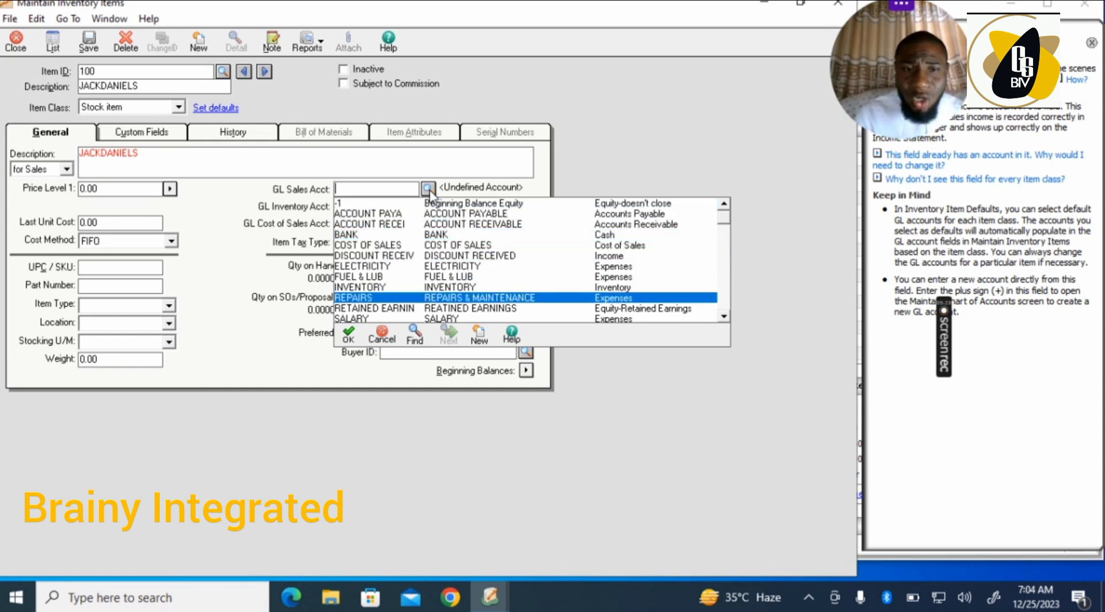
key("Down")
key("Down")
key("Down")
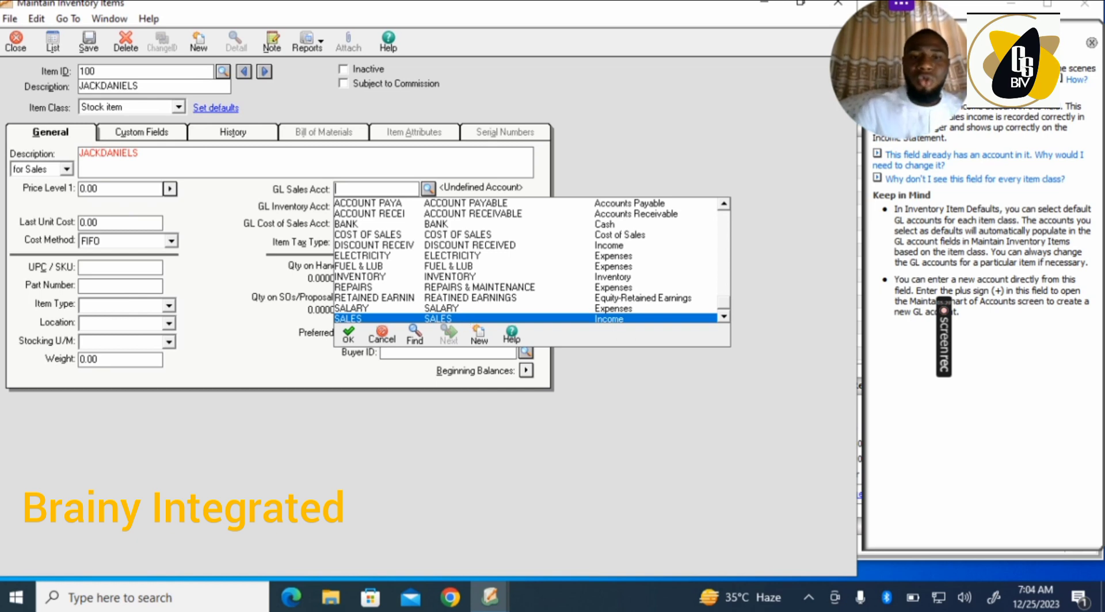
double_click(462, 319)
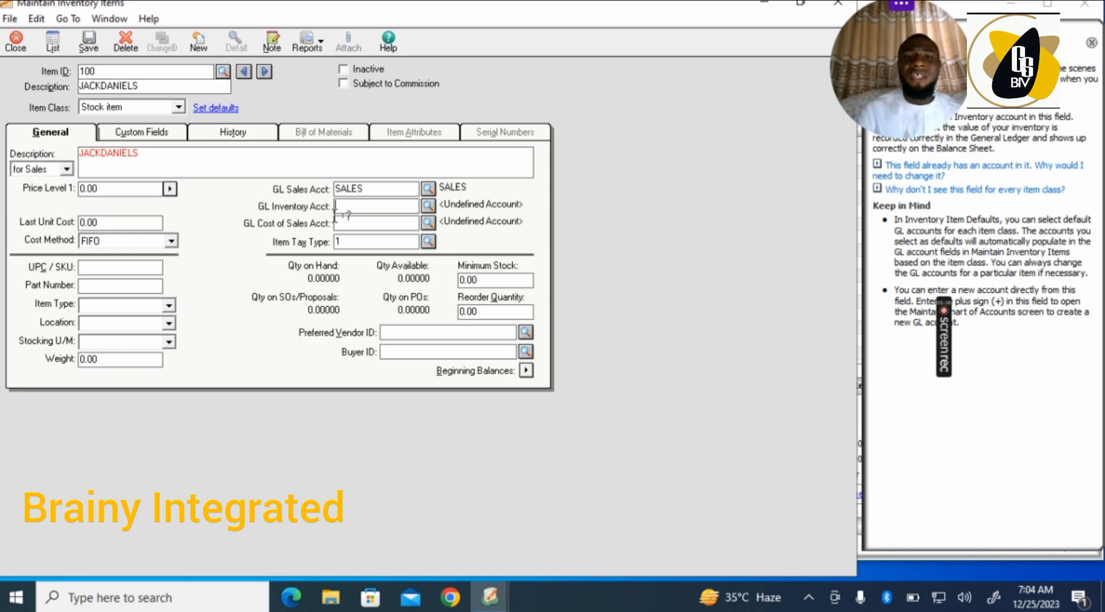
- Assign the INVENTORY account as the item's GL inventory account
left_click(428, 206)
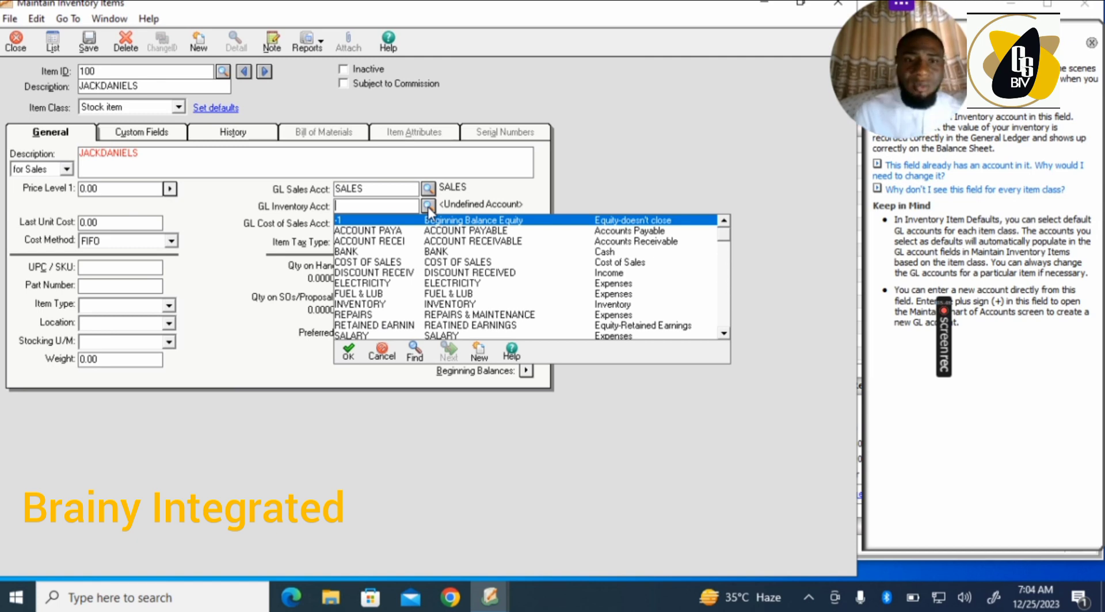
key("Down")
key("Down")
key("Down")
key("Down")
key("Down")
key("Down")
key("Down")
key("Down")
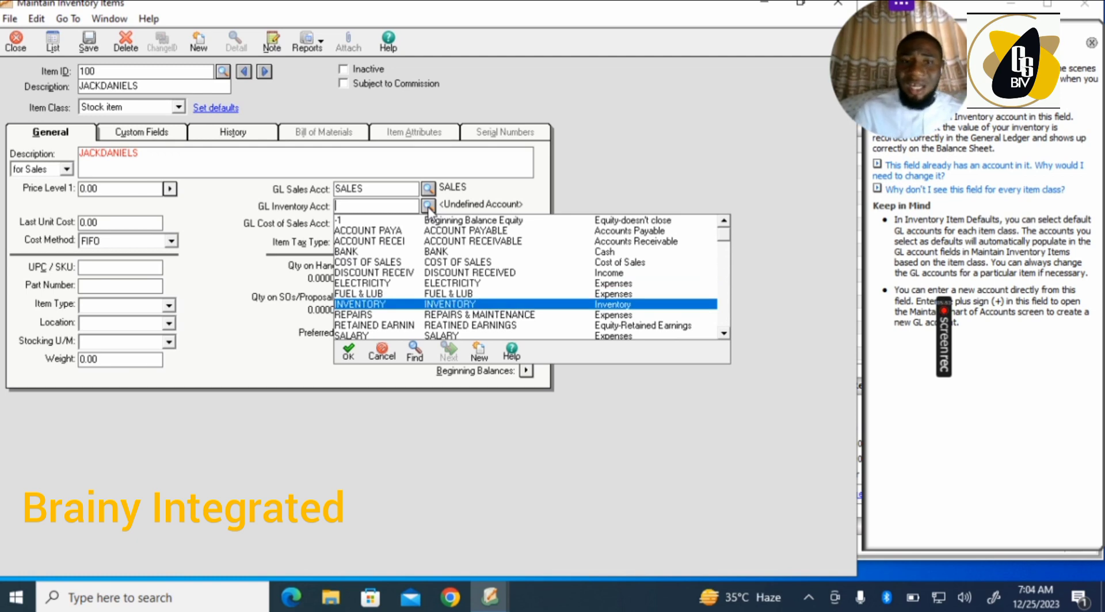
left_click(434, 307)
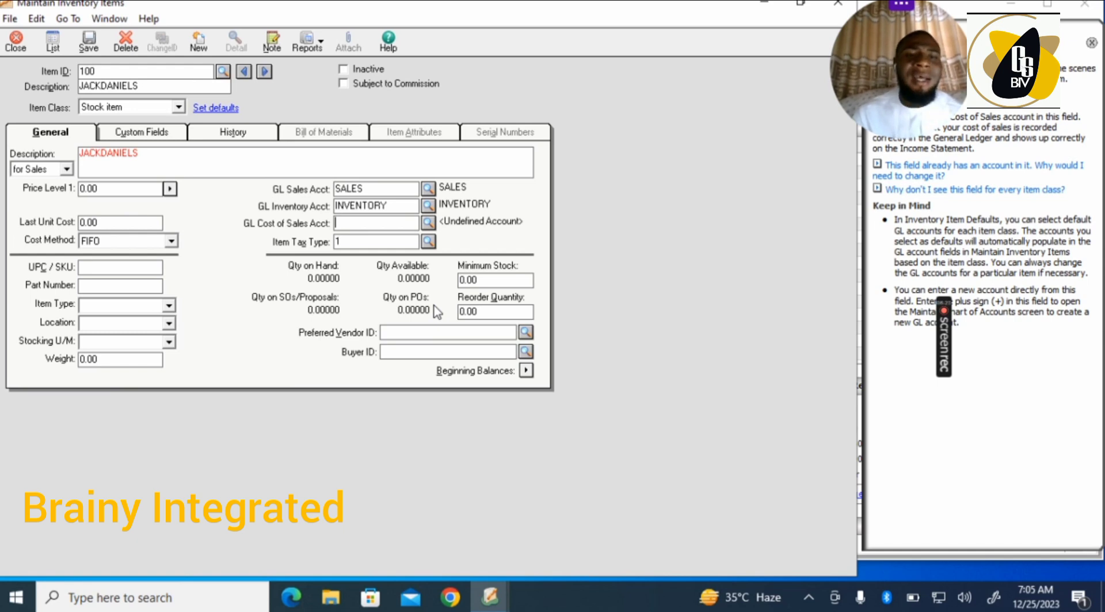
- Assign the COST OF SALES account as the item's GL cost of sales account
left_click(428, 225)
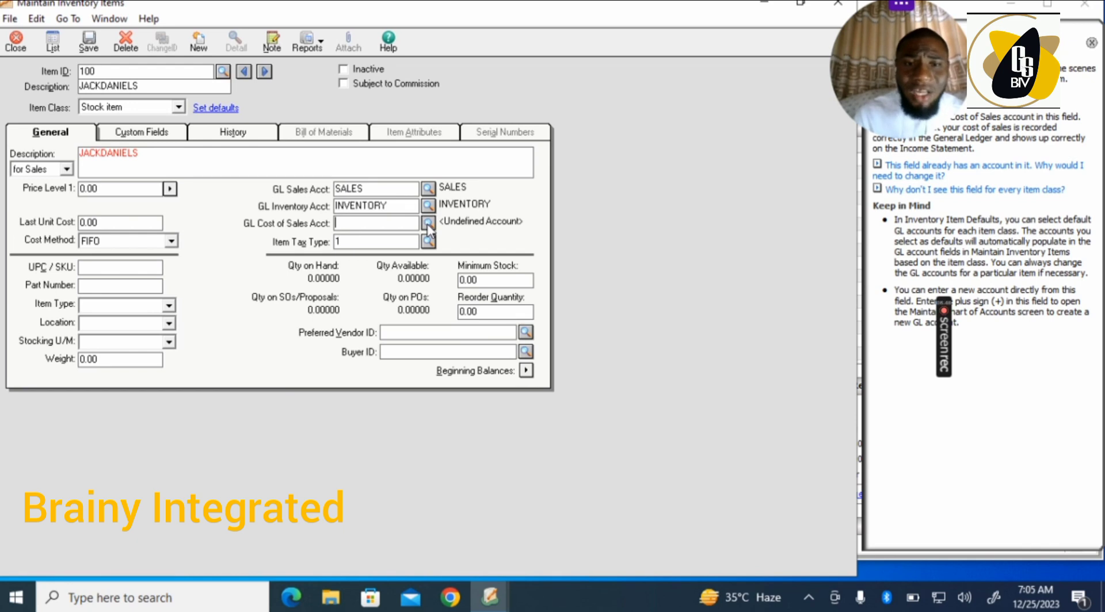
key("Down")
key("Down")
key("Down")
key("Down")
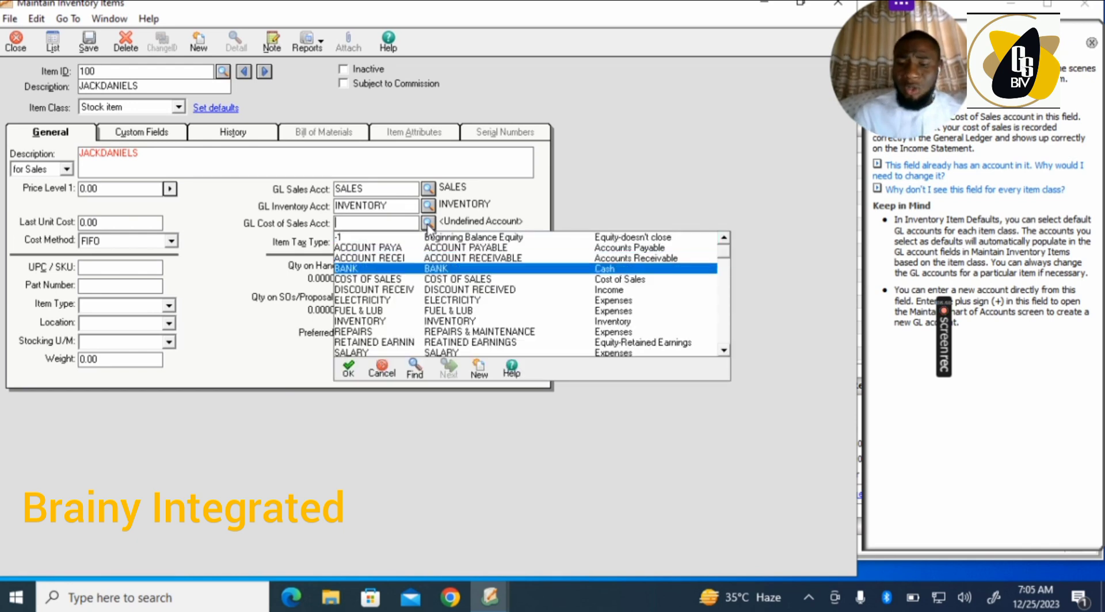
double_click(427, 280)
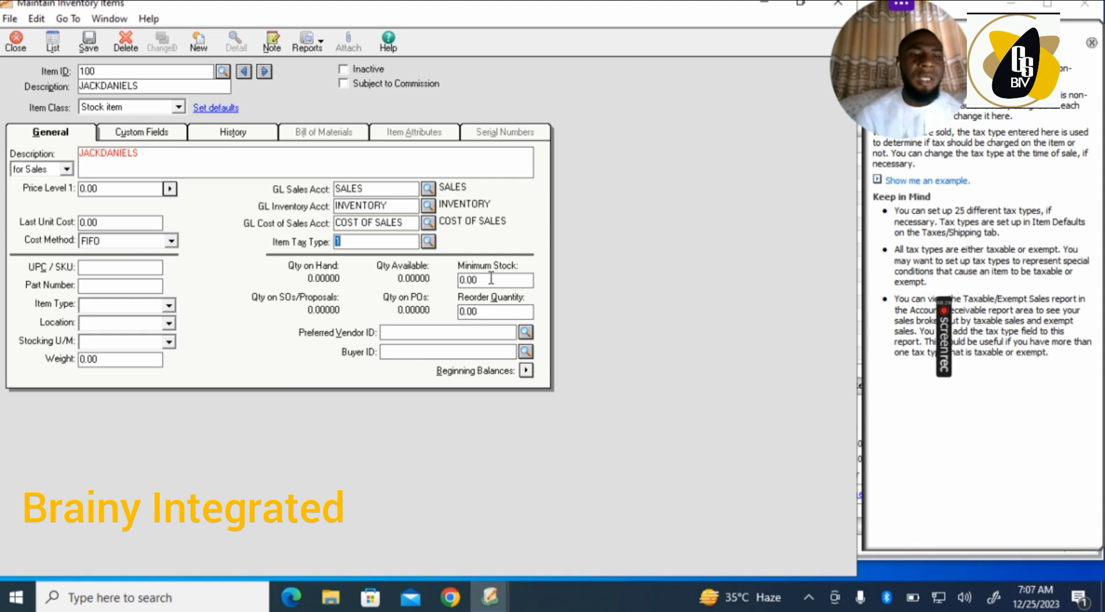
- Enter RED WINE as the item type and A as the location, and save the item record
left_click(168, 306)
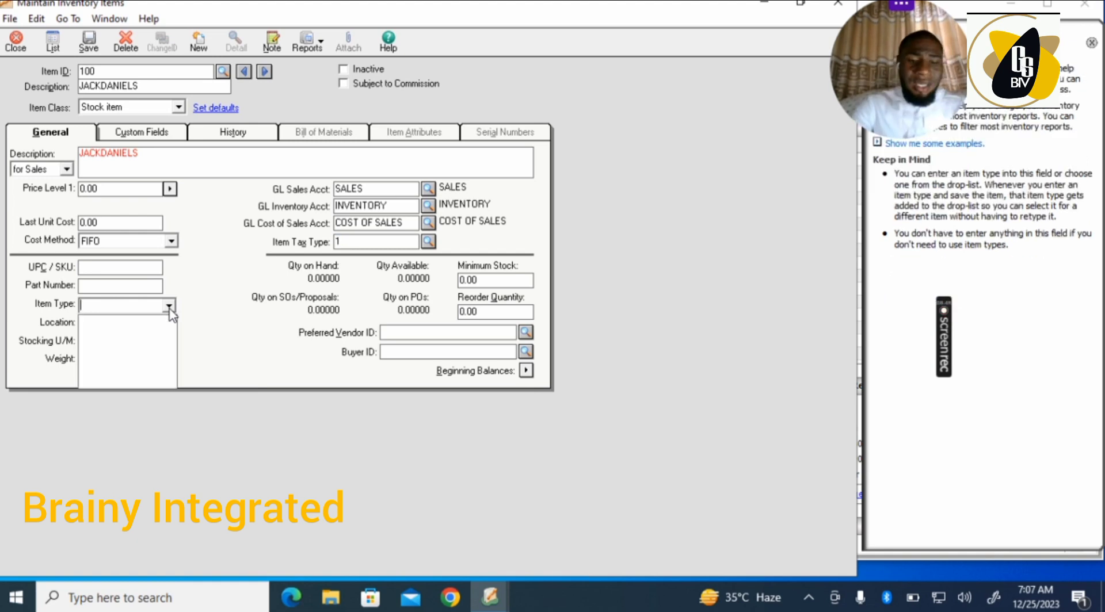
type("RED WINE")
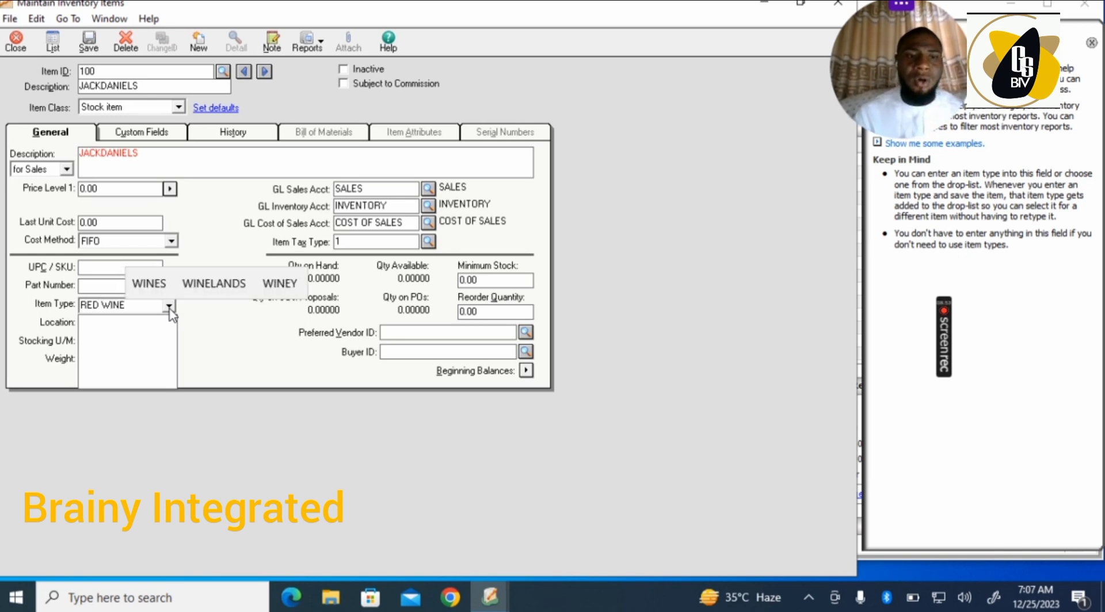
left_click(169, 307)
left_click(160, 322)
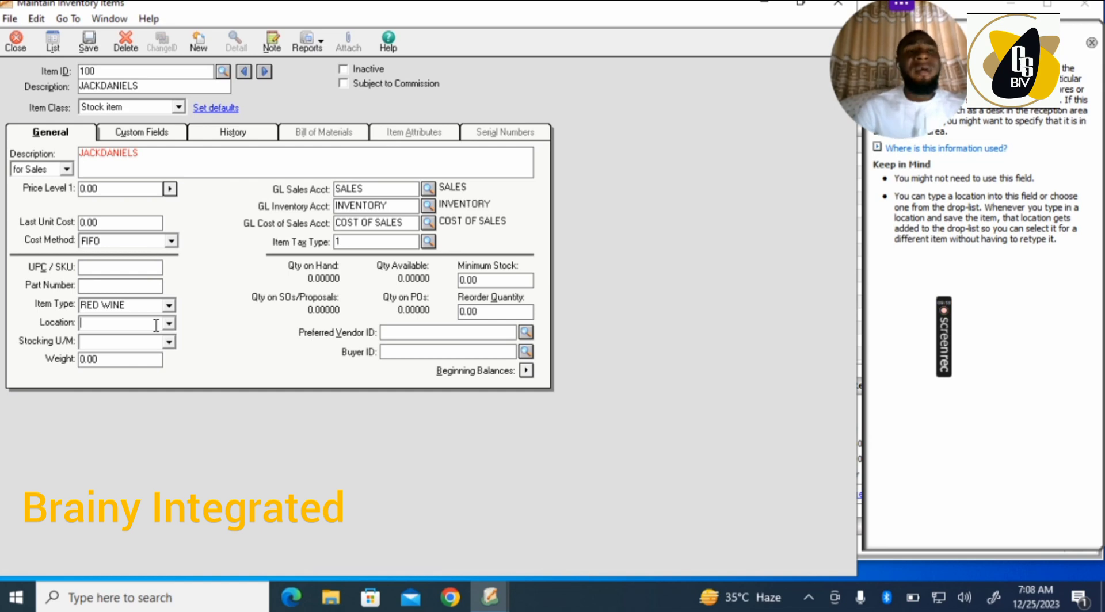
type("A")
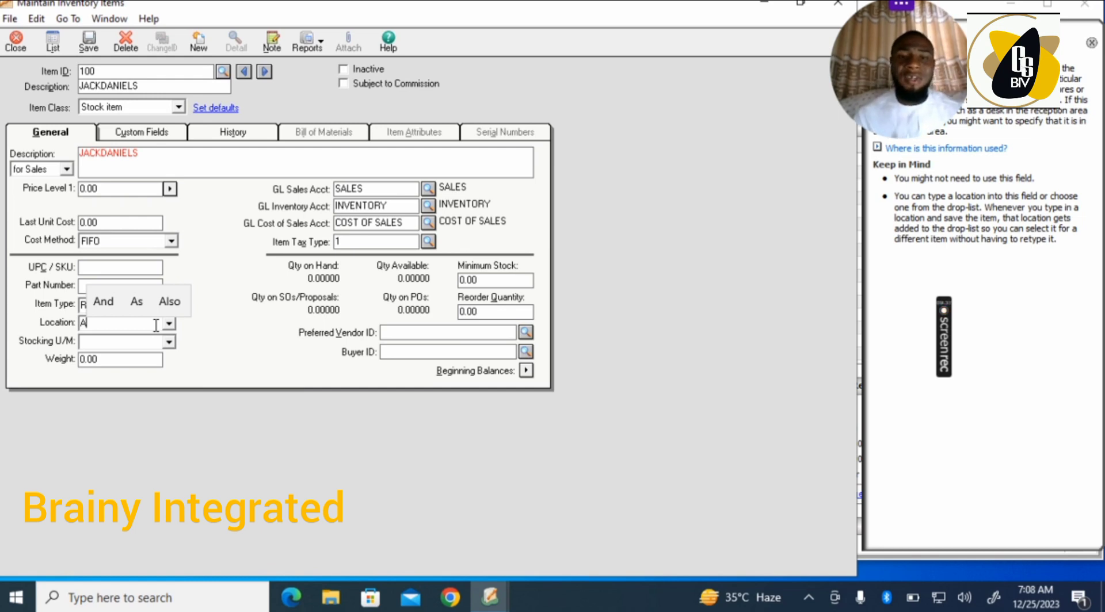
key("Tab")
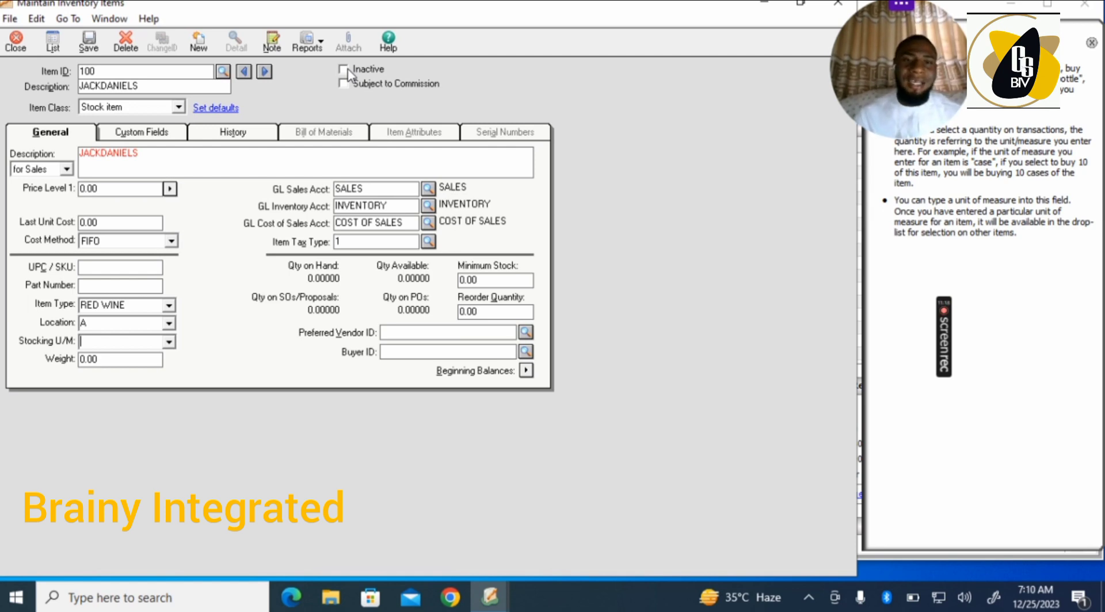
left_click(88, 51)
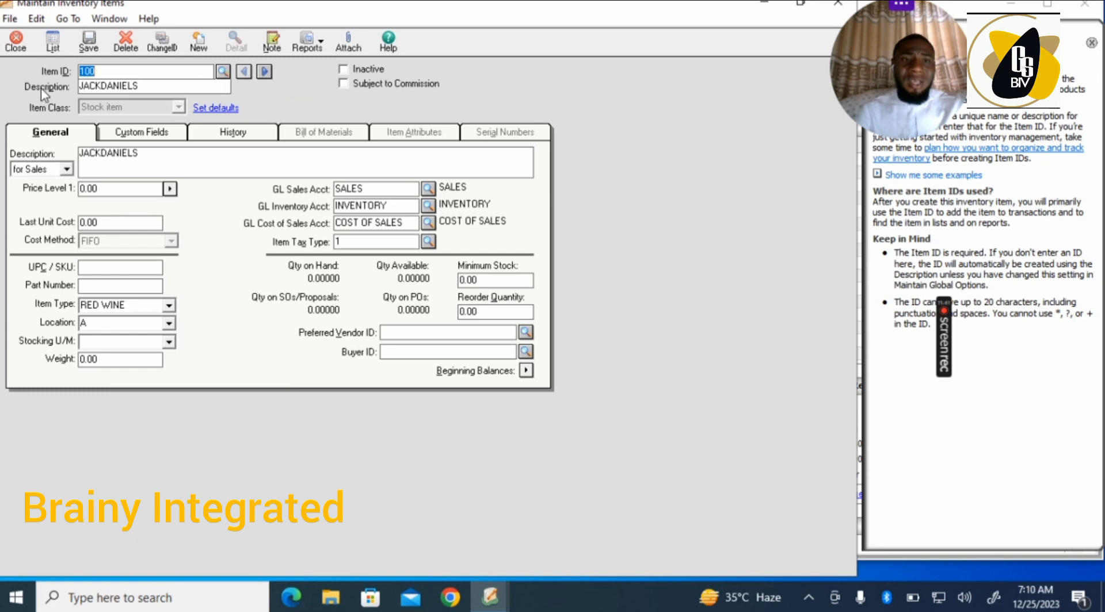
- Check the saved item 100 in the item ID lookup and in the full inventory list
left_click(223, 71)
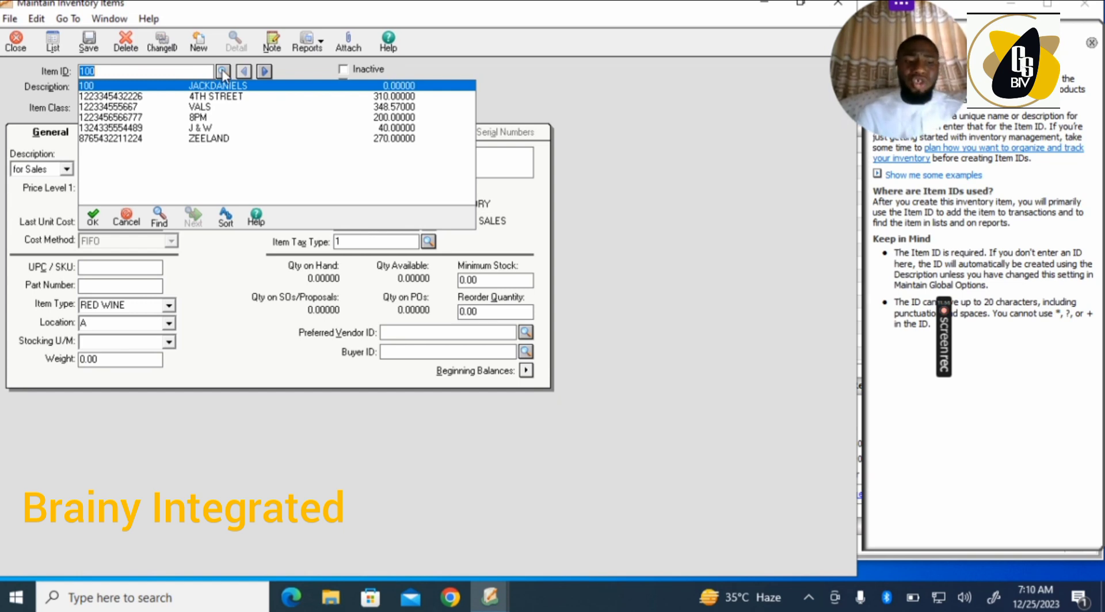
key("Return")
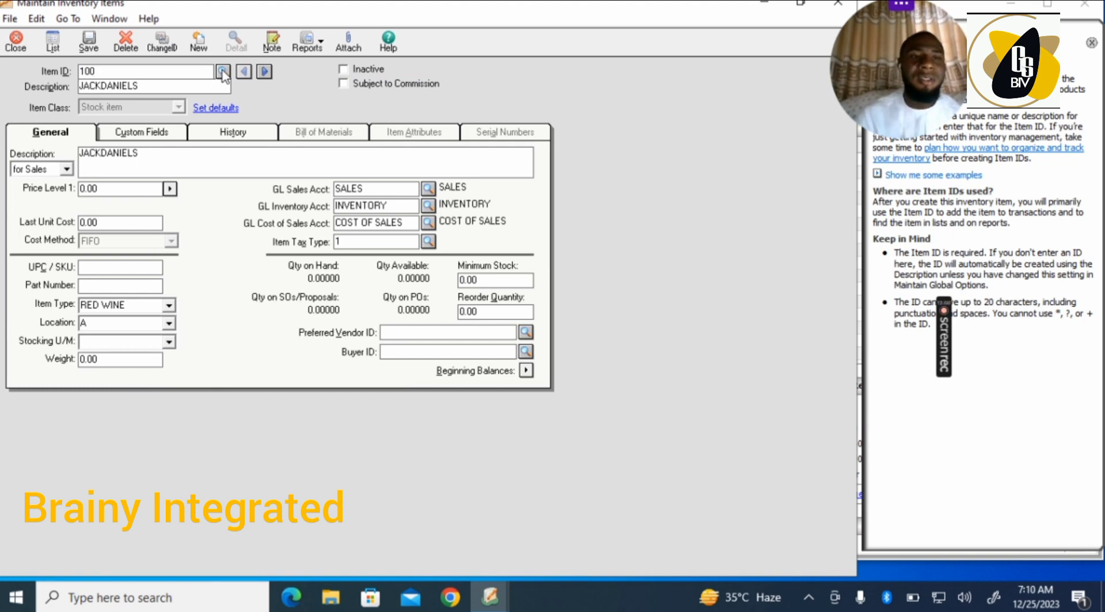
left_click(53, 46)
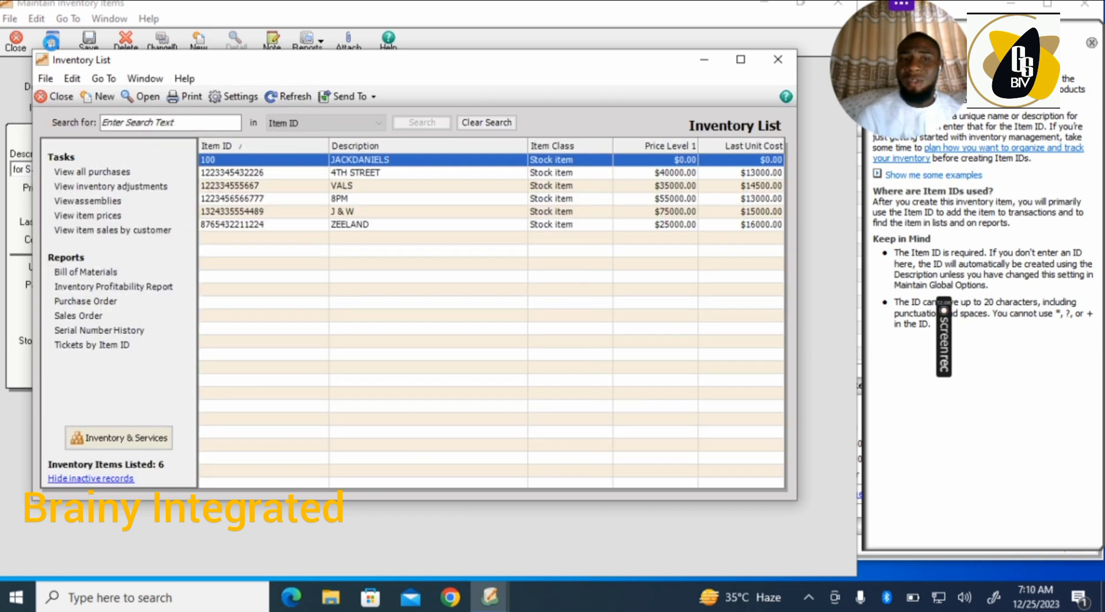
left_click(53, 49)
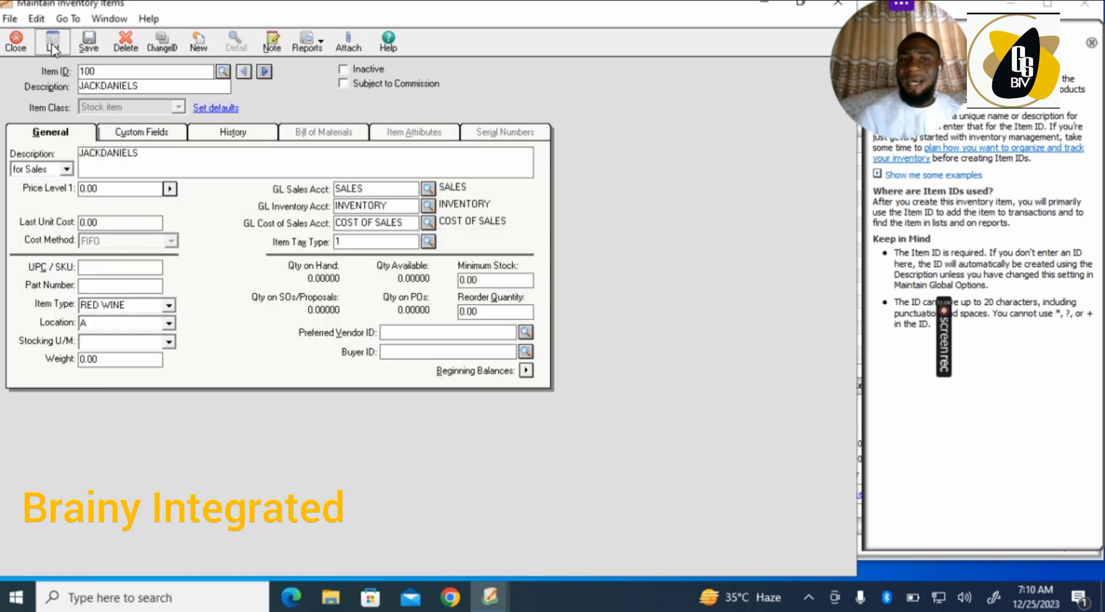
left_click(53, 48)
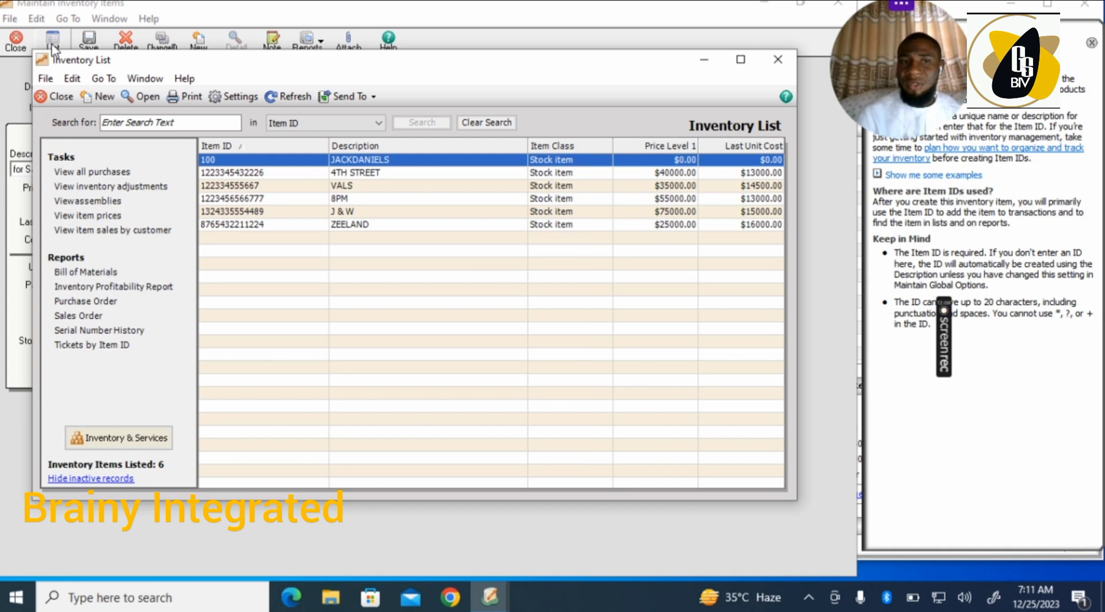